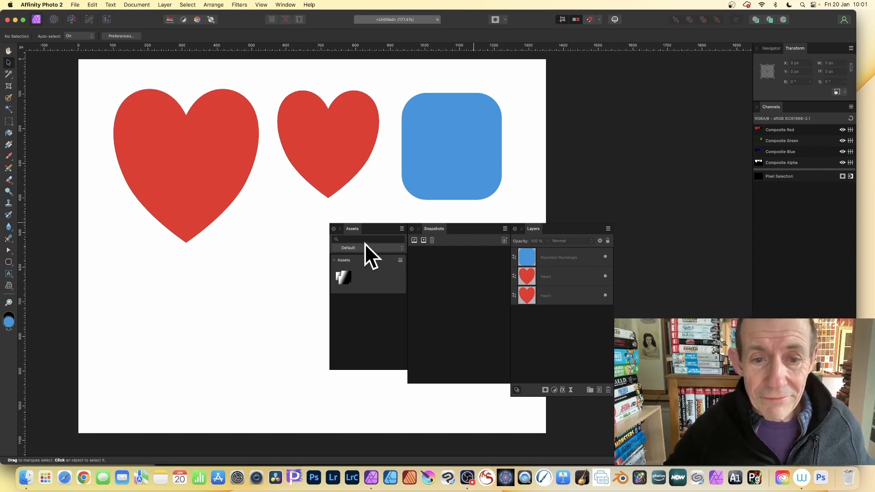
Add both heart shapes to the Assets category as individual assets from the selection.
{"action": "left_click_drag", "start_coordinate": [354, 229], "coordinate": [306, 212]}
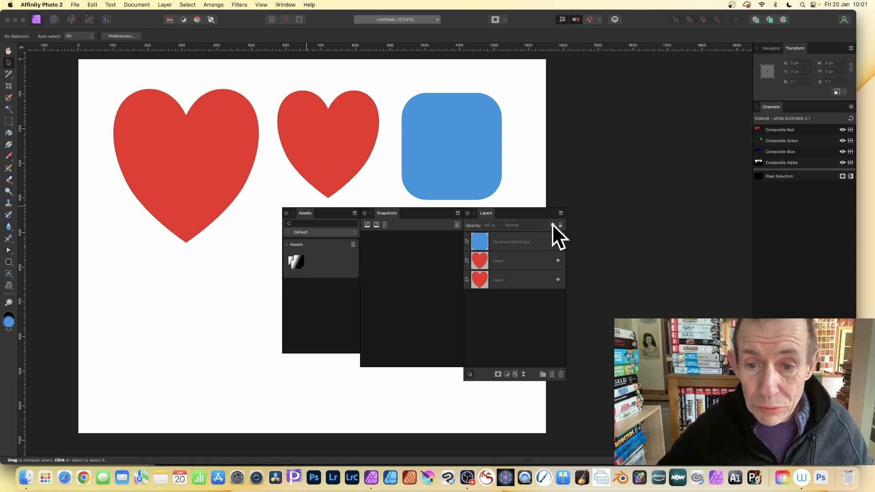
{"action": "left_click", "coordinate": [518, 266]}
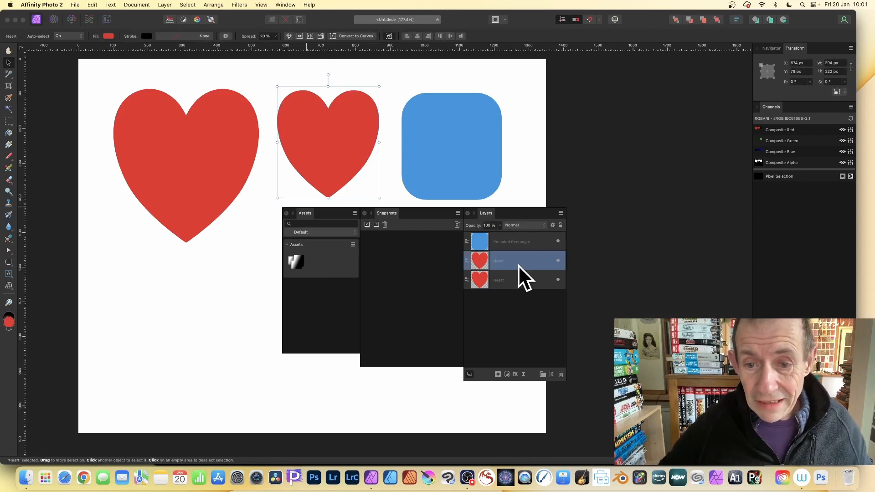
{"action": "left_click", "coordinate": [508, 283], "text": "shift"}
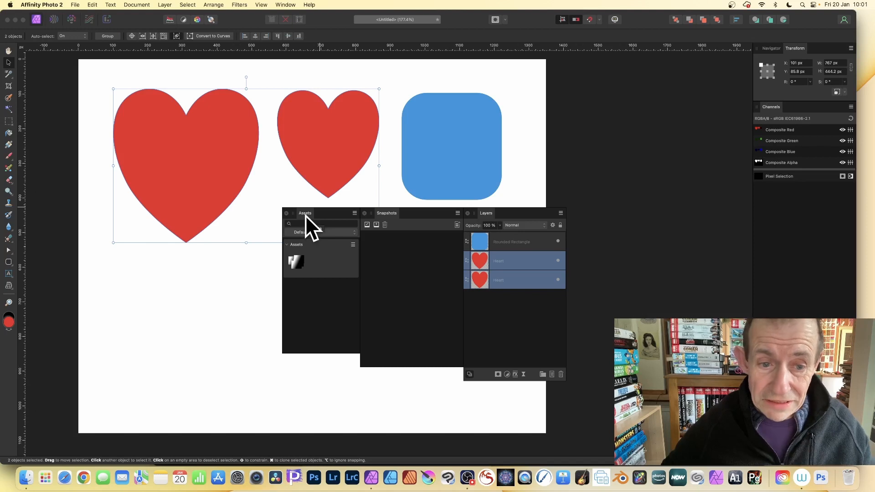
{"action": "left_click", "coordinate": [354, 246]}
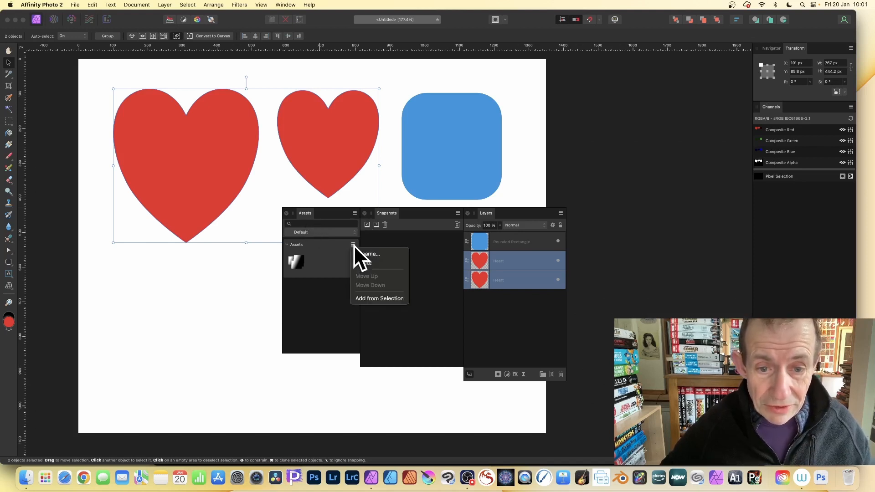
{"action": "left_click", "coordinate": [365, 299]}
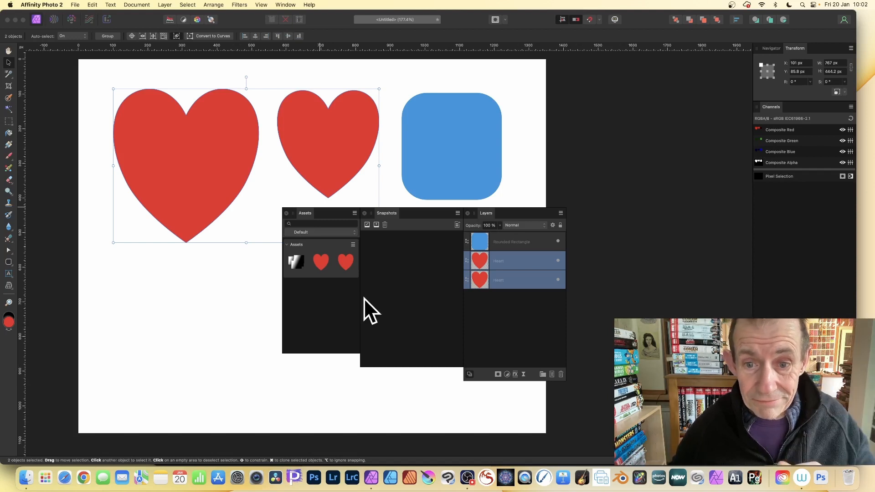
Group the two heart layers together.
{"action": "right_click", "coordinate": [483, 260]}
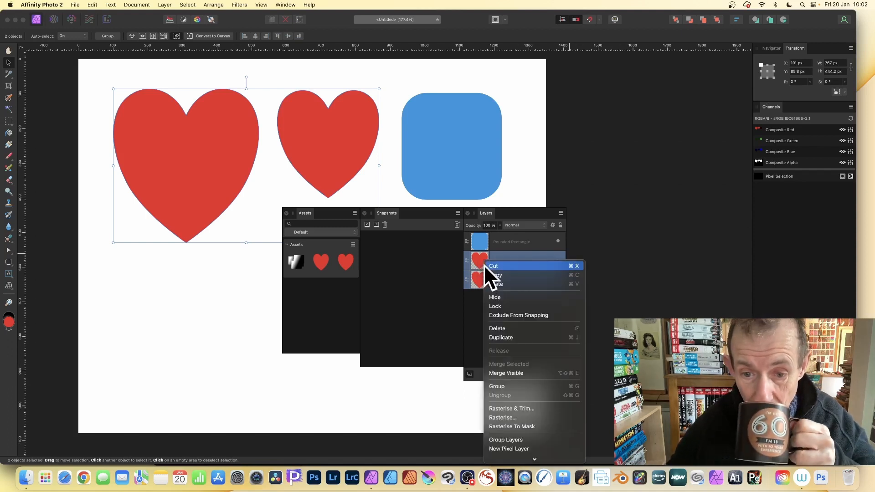
{"action": "left_click", "coordinate": [505, 387]}
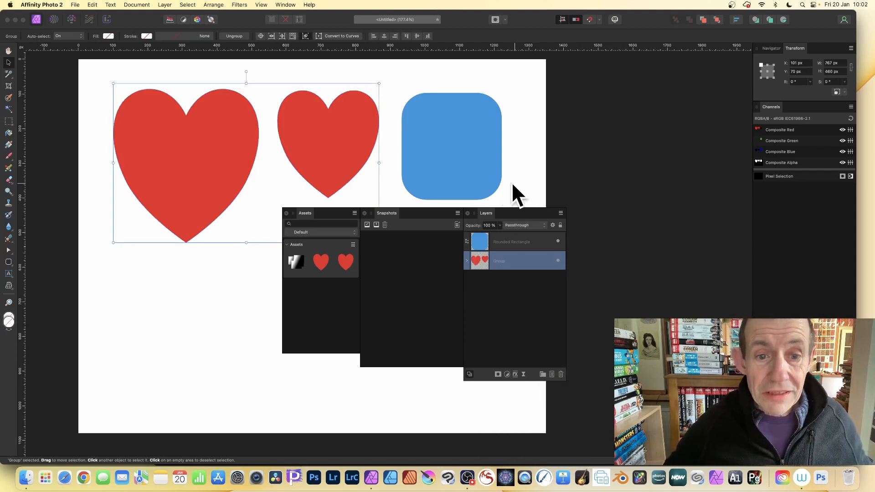
Add the heart group to the Assets category as a single asset from the selection.
{"action": "left_click", "coordinate": [355, 213]}
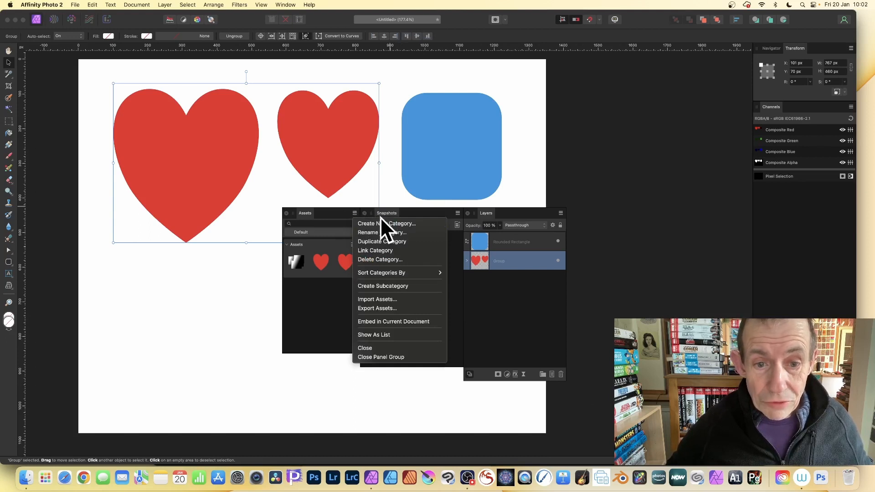
{"action": "mouse_move", "coordinate": [382, 269]}
{"action": "left_click", "coordinate": [338, 269]}
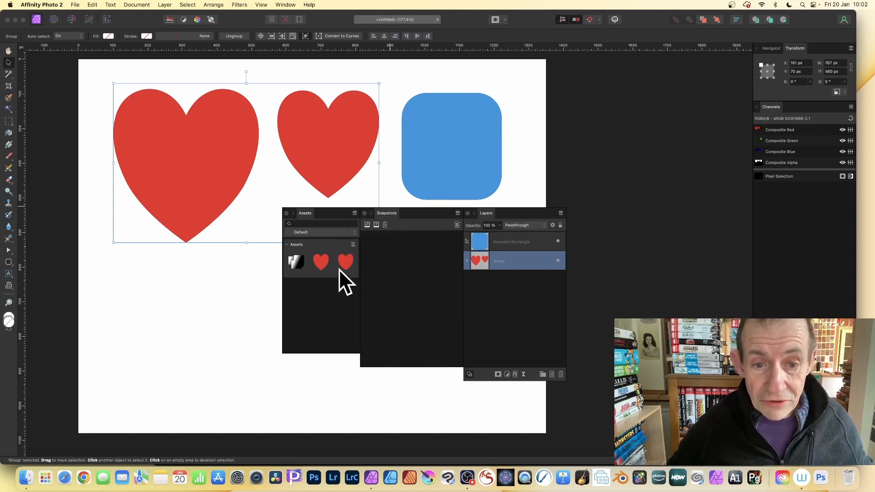
{"action": "left_click", "coordinate": [354, 245]}
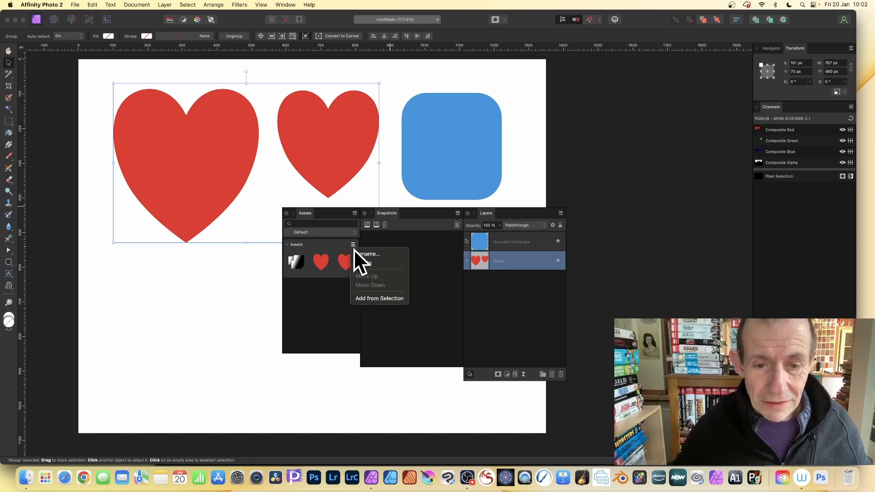
{"action": "left_click", "coordinate": [374, 300]}
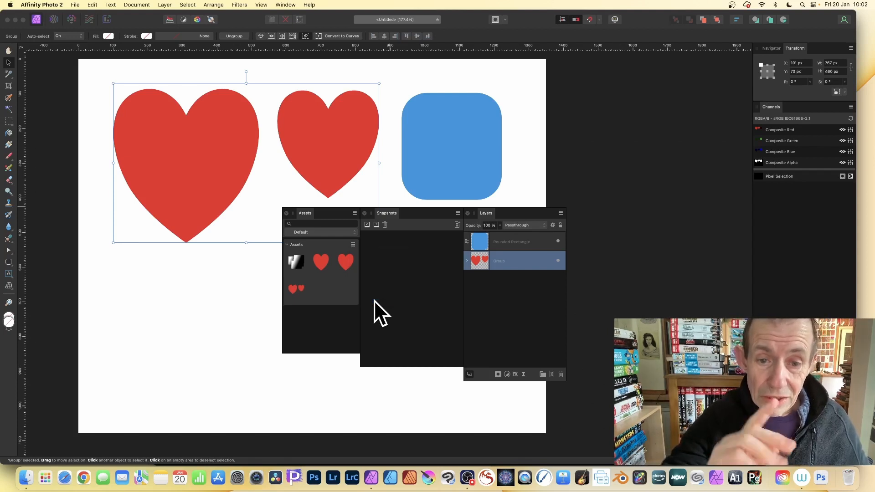
Delete the blue rounded rectangle from the canvas.
{"action": "left_click", "coordinate": [461, 124]}
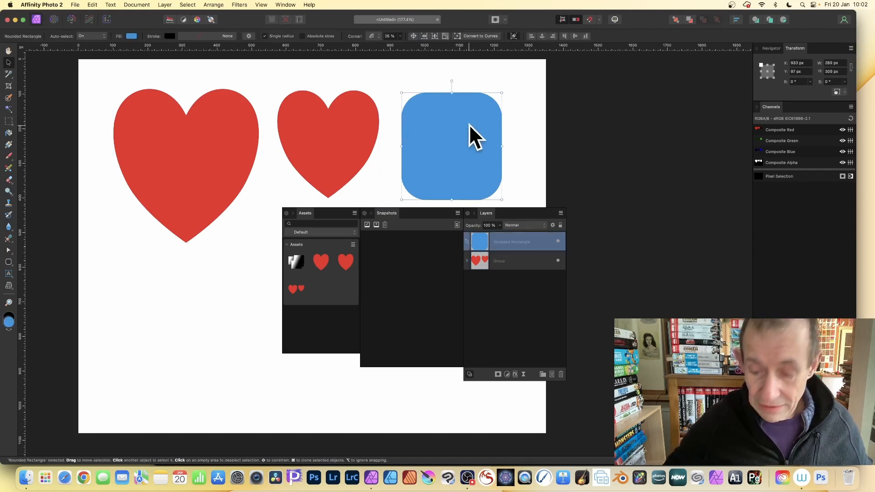
{"action": "key", "text": "Delete"}
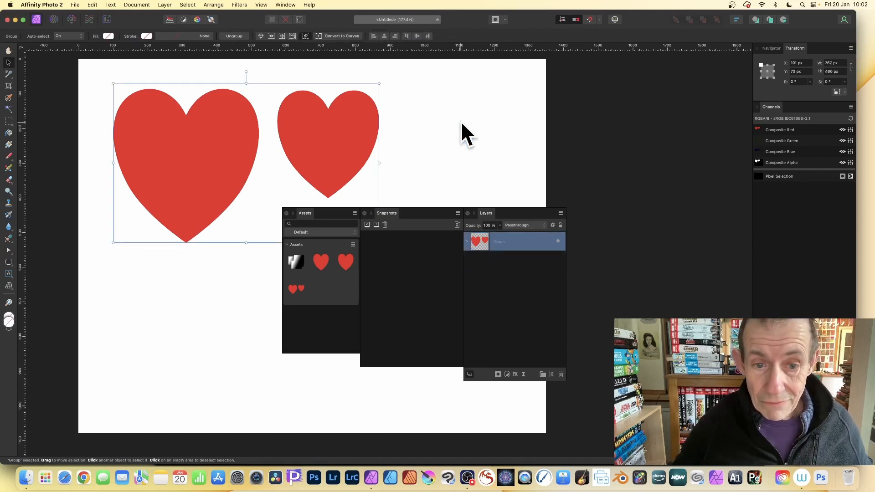
{"action": "left_click", "coordinate": [461, 123]}
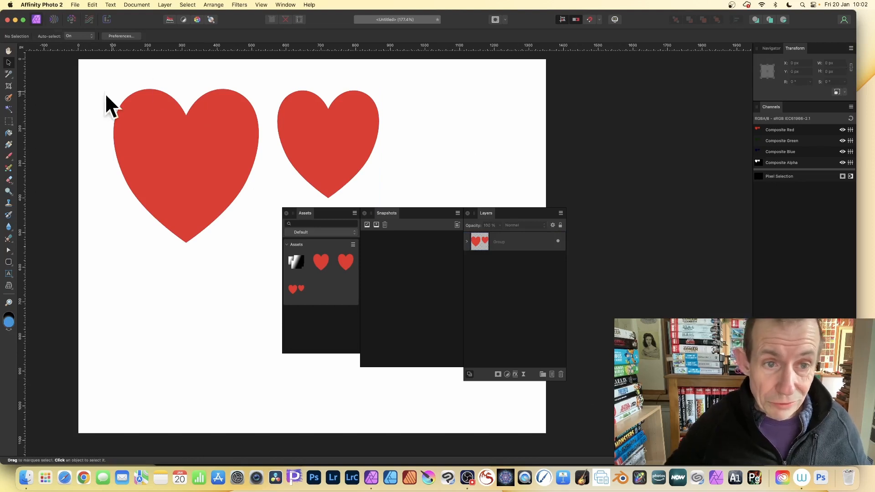
Add a document snapshot keeping its default date-and-time name.
{"action": "left_click", "coordinate": [385, 212]}
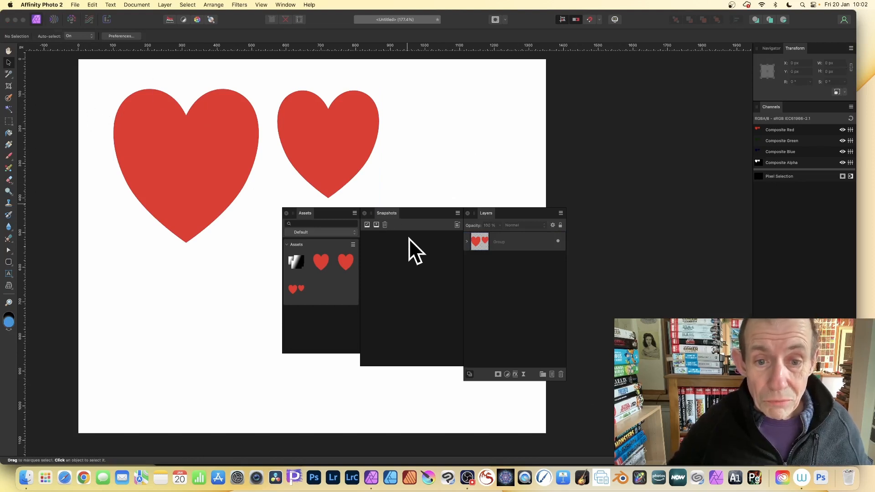
{"action": "left_click", "coordinate": [377, 225]}
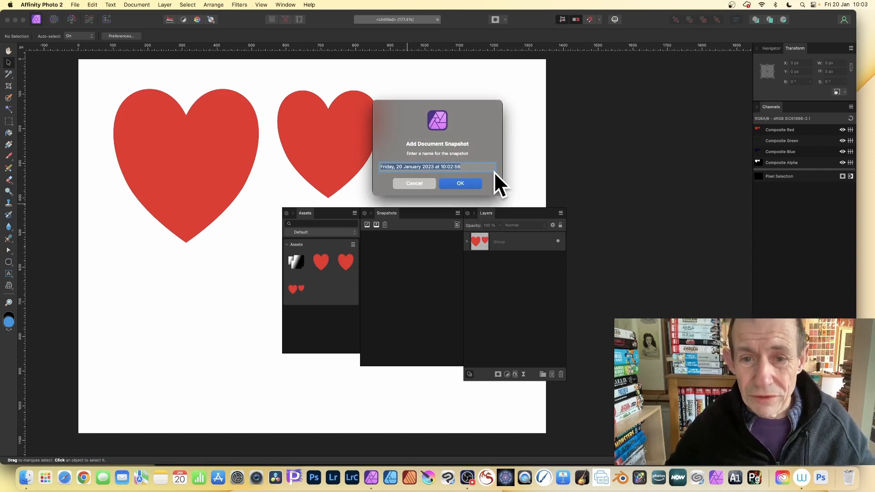
{"action": "left_click", "coordinate": [461, 183]}
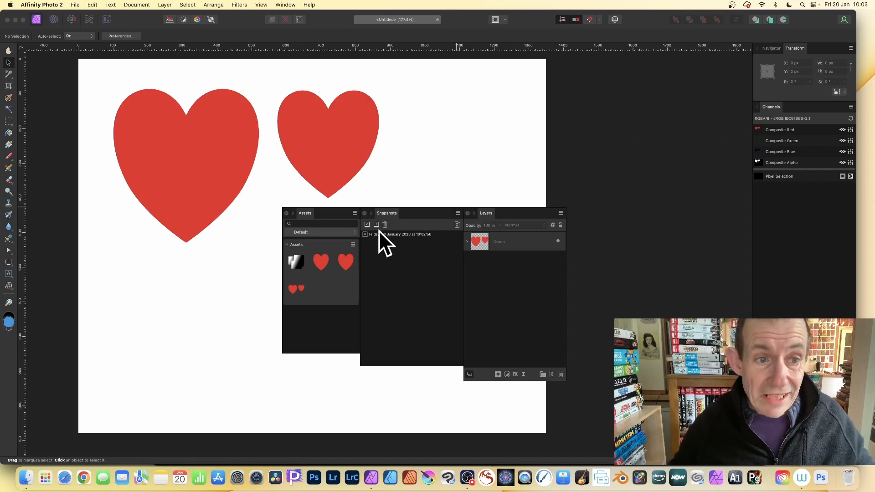
Select everything on the page and delete the hearts.
{"action": "left_click_drag", "start_coordinate": [111, 68], "coordinate": [568, 275]}
{"action": "key", "text": "Delete"}
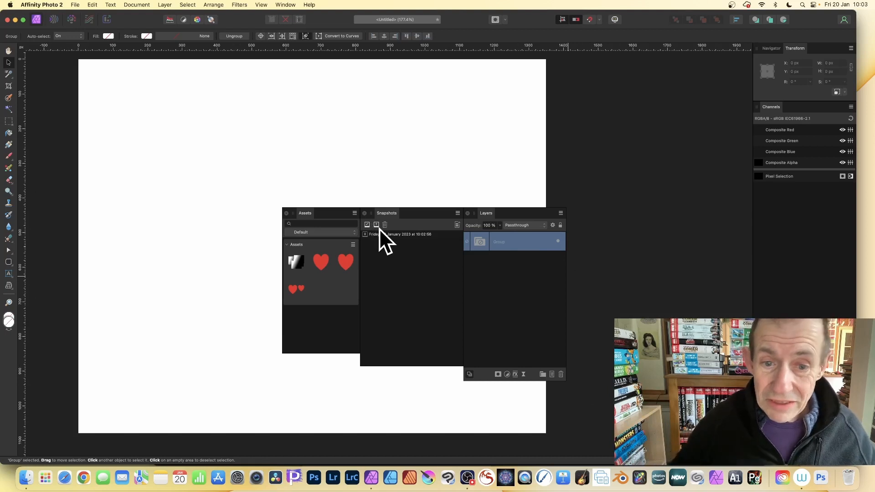
Restore the document from the saved snapshot.
{"action": "left_click", "coordinate": [394, 236]}
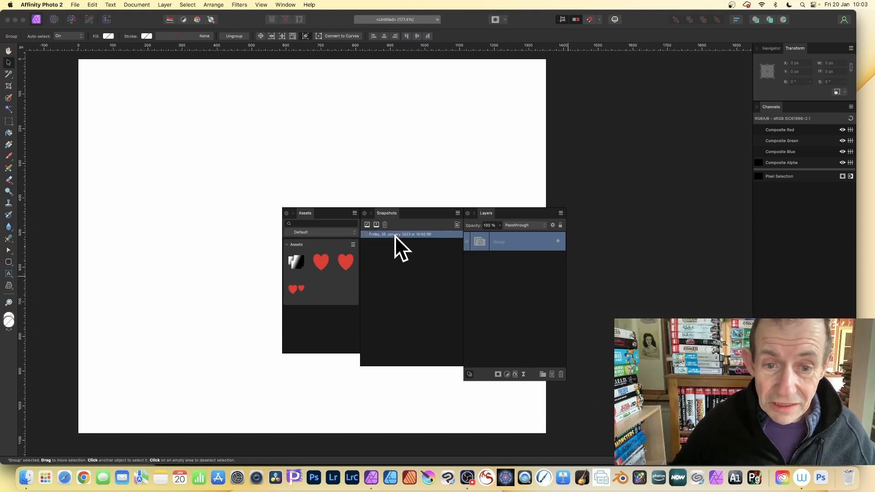
{"action": "left_click", "coordinate": [367, 225]}
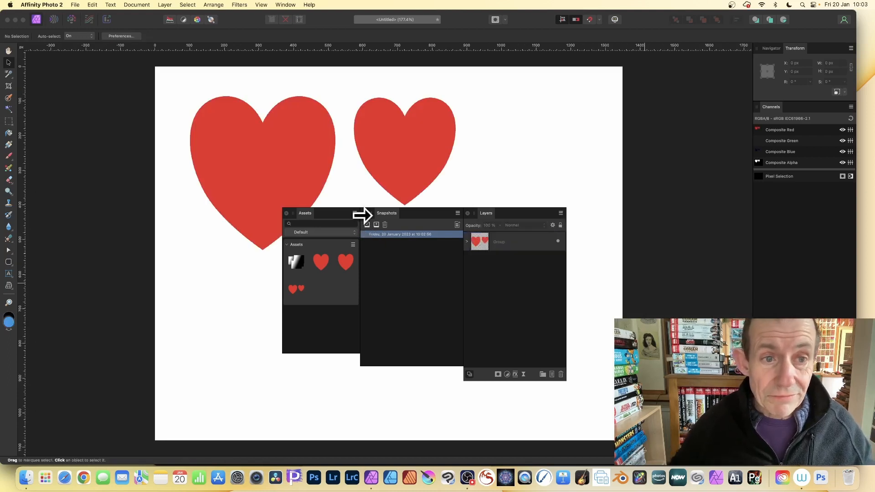
Delete the restored hearts and place the two-heart group asset back onto the page.
{"action": "left_click_drag", "start_coordinate": [177, 73], "coordinate": [568, 313]}
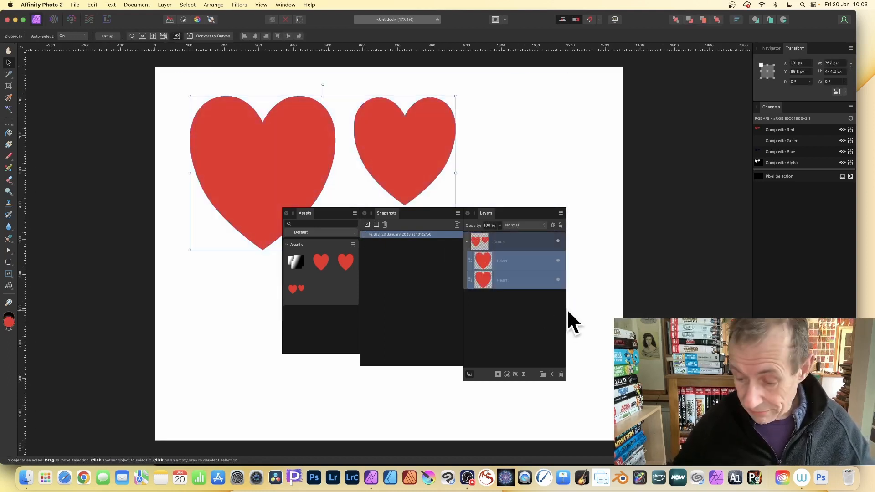
{"action": "key", "text": "Delete"}
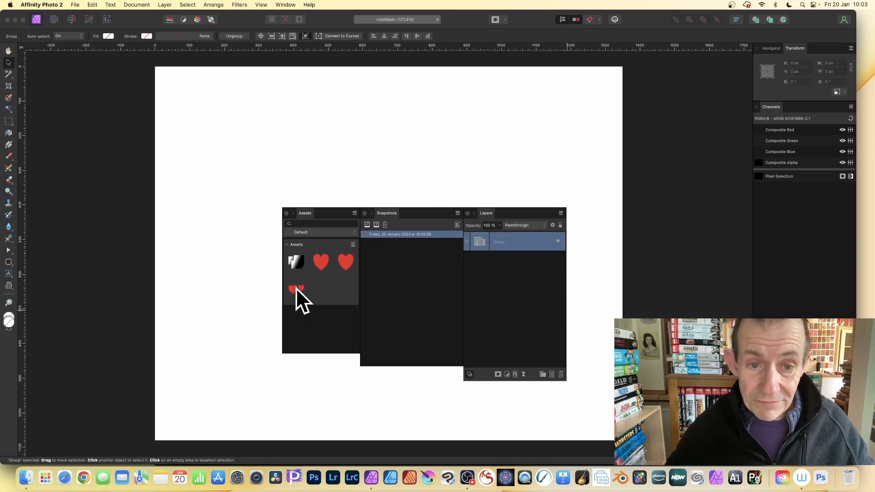
{"action": "left_click_drag", "start_coordinate": [296, 288], "coordinate": [330, 162]}
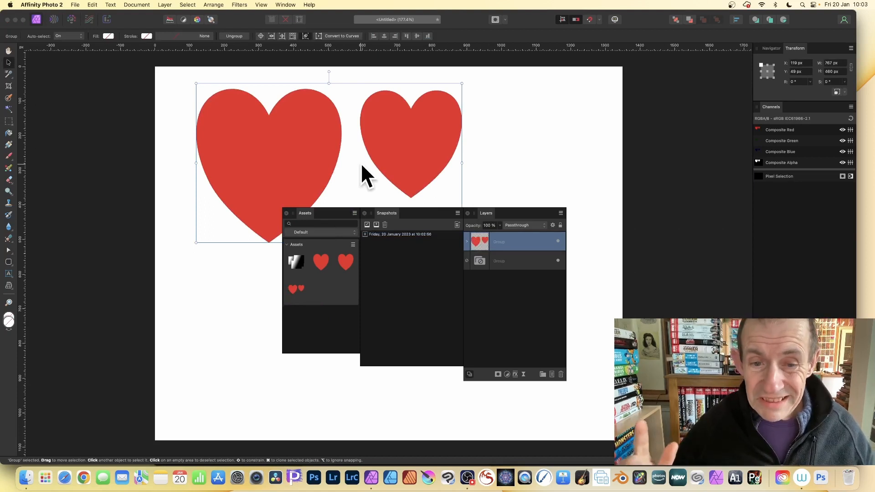
Draw a blue rounded rectangle about 279 × 250 px to the right of the hearts.
{"action": "scroll", "coordinate": [331, 144], "scroll_direction": "left", "scroll_amount": 1}
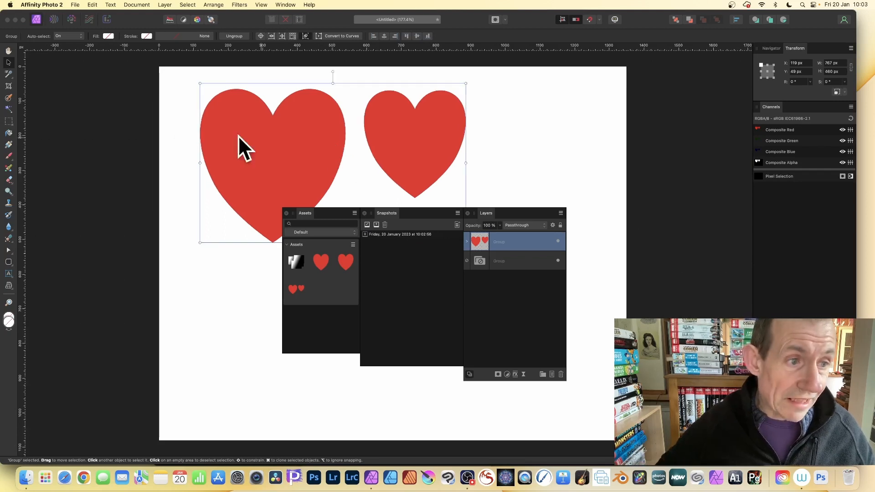
{"action": "left_click", "coordinate": [8, 261]}
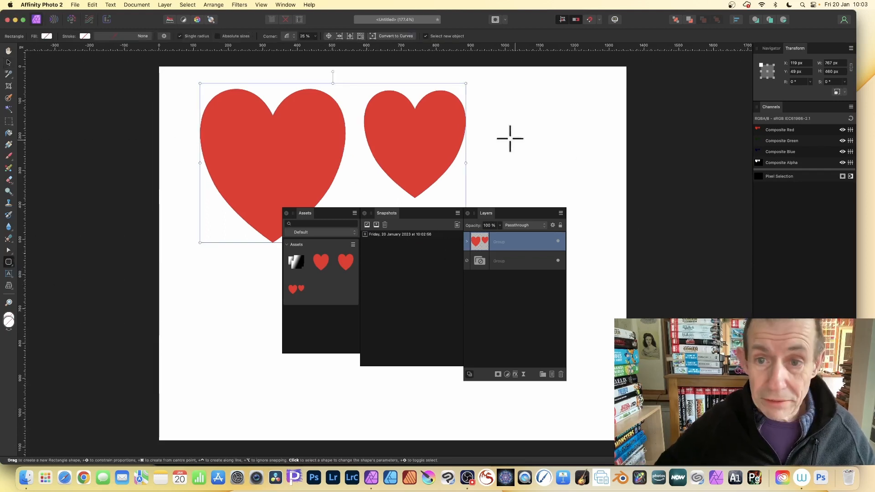
{"action": "left_click_drag", "start_coordinate": [490, 96], "coordinate": [587, 183]}
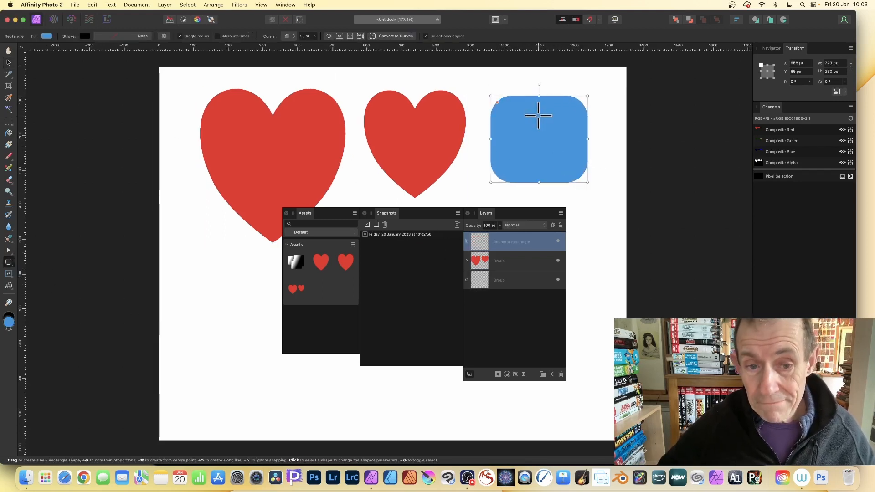
Add a second document snapshot with its default name.
{"action": "left_click", "coordinate": [376, 224]}
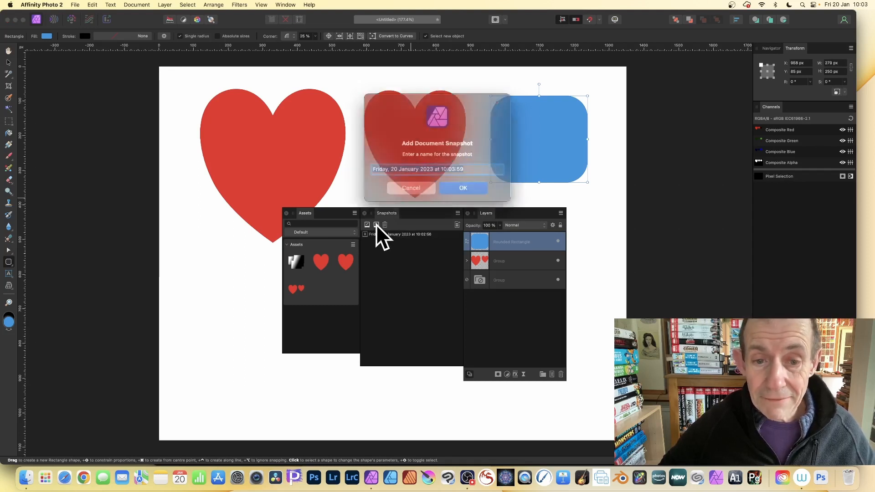
{"action": "left_click", "coordinate": [462, 182]}
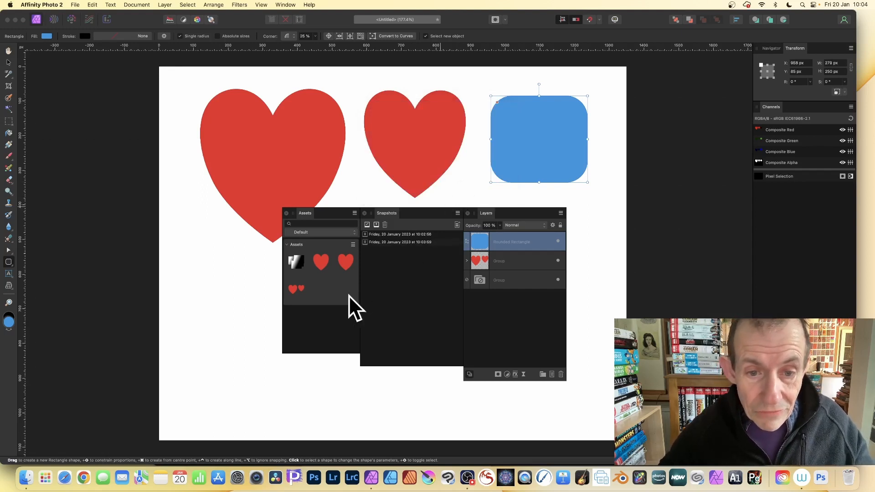
Delete the rounded rectangle and the heart group.
{"action": "key", "text": "Delete"}
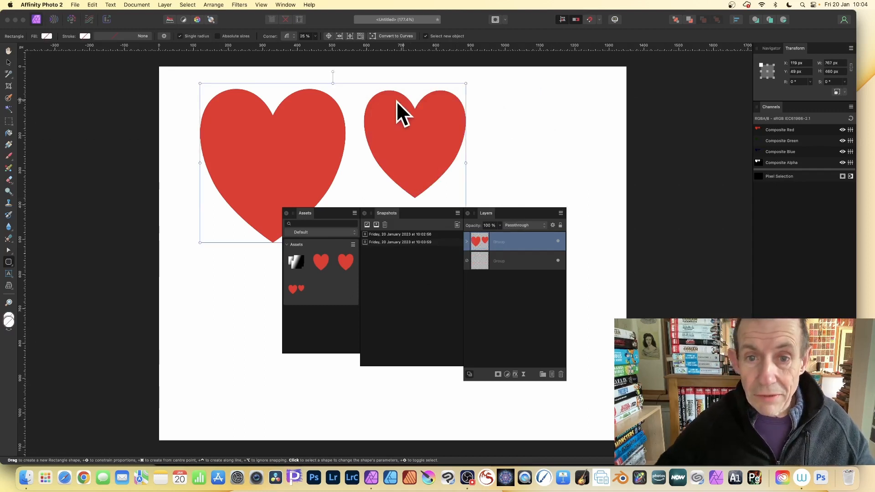
{"action": "key", "text": "Delete"}
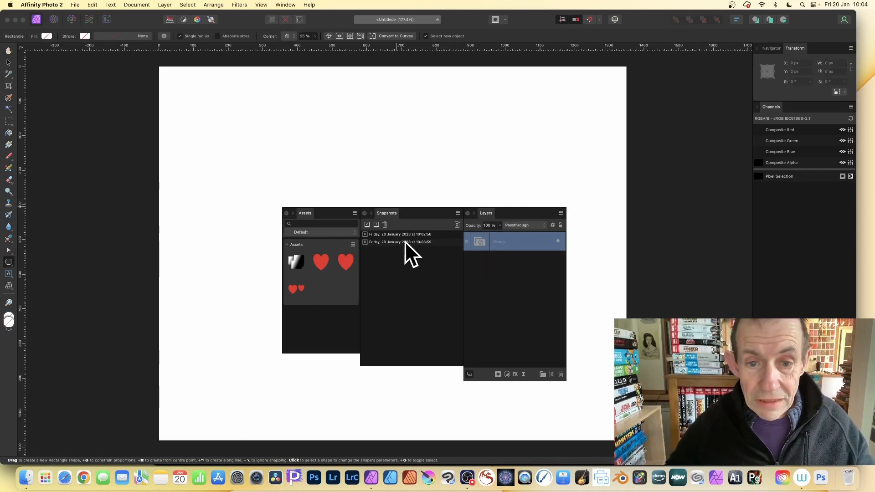
Restore the document from the second snapshot.
{"action": "left_click", "coordinate": [396, 242]}
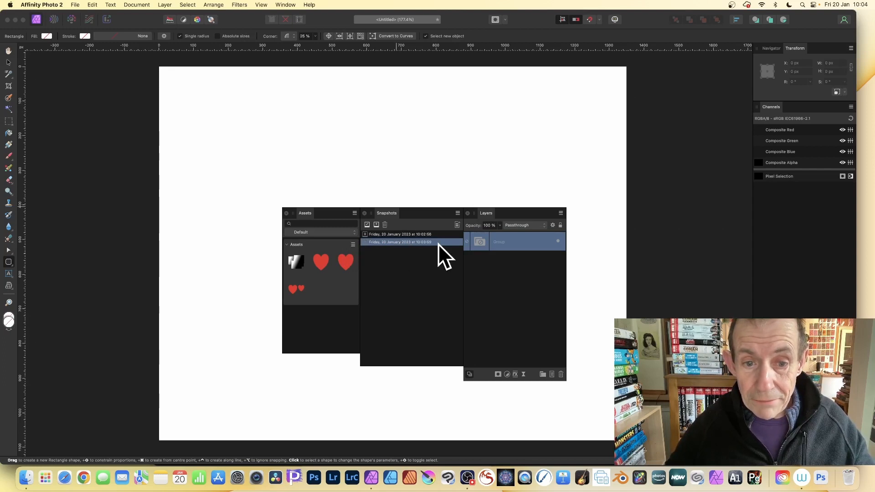
{"action": "left_click", "coordinate": [367, 224]}
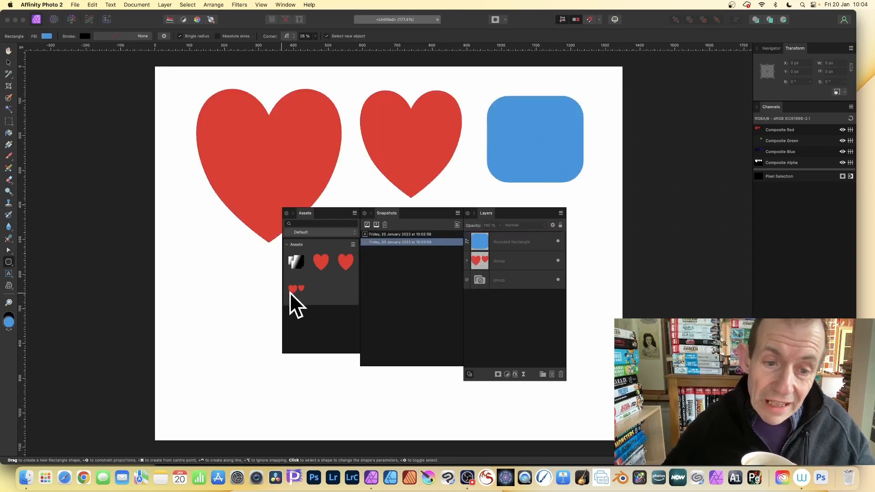
Delete the blue rounded rectangle and undo that deletion.
{"action": "left_click", "coordinate": [574, 141]}
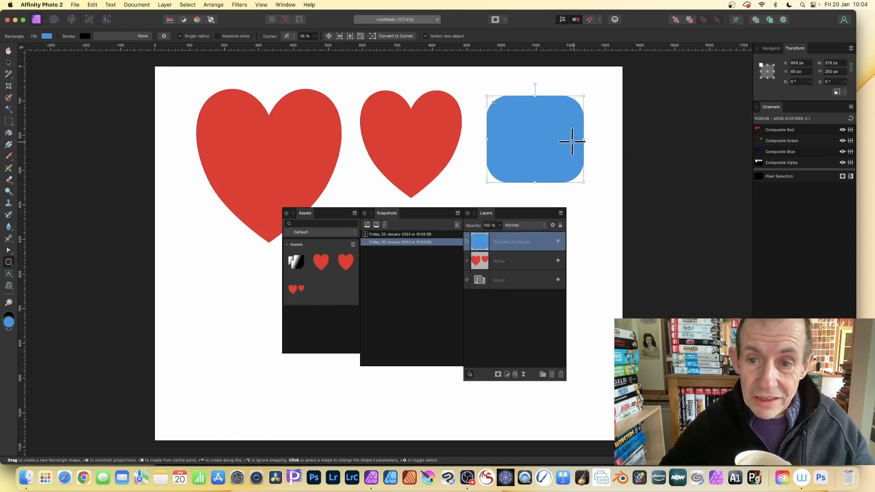
{"action": "key", "text": "Delete"}
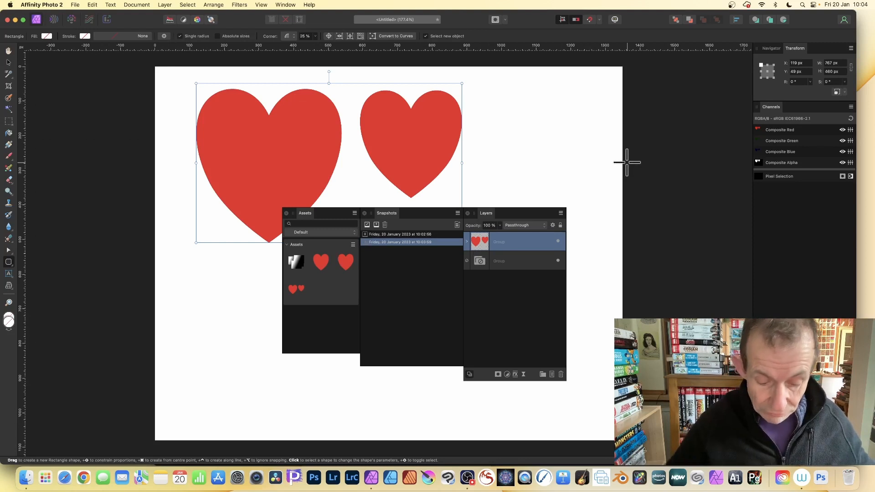
{"action": "key", "text": "super+z"}
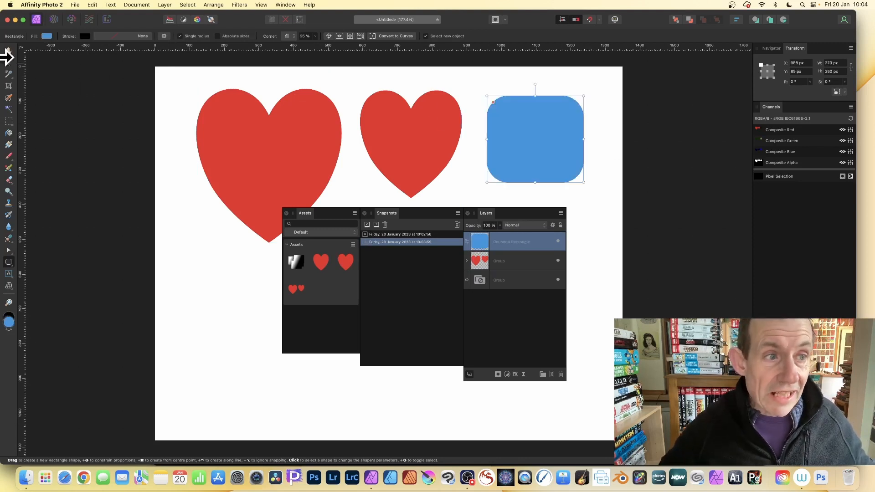
{"action": "left_click", "coordinate": [9, 62]}
{"action": "left_click_drag", "start_coordinate": [185, 77], "coordinate": [461, 245]}
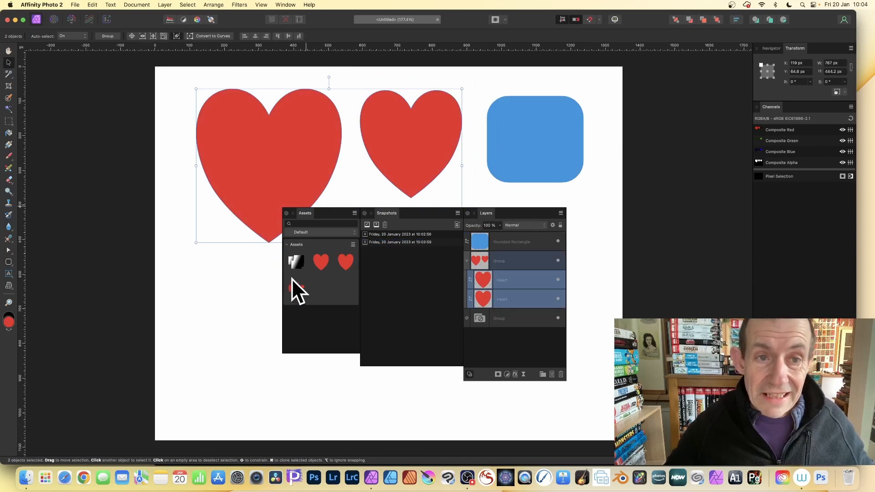
{"action": "left_click_drag", "start_coordinate": [291, 279], "coordinate": [294, 285]}
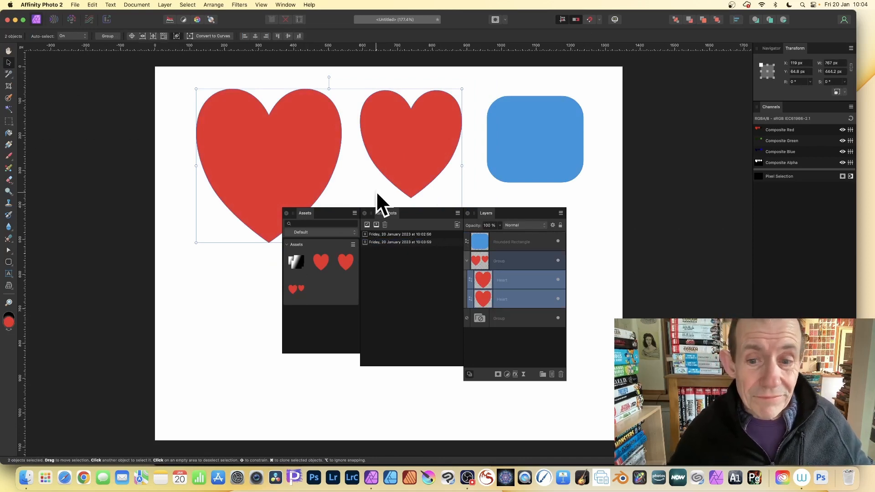
{"action": "left_click", "coordinate": [486, 259]}
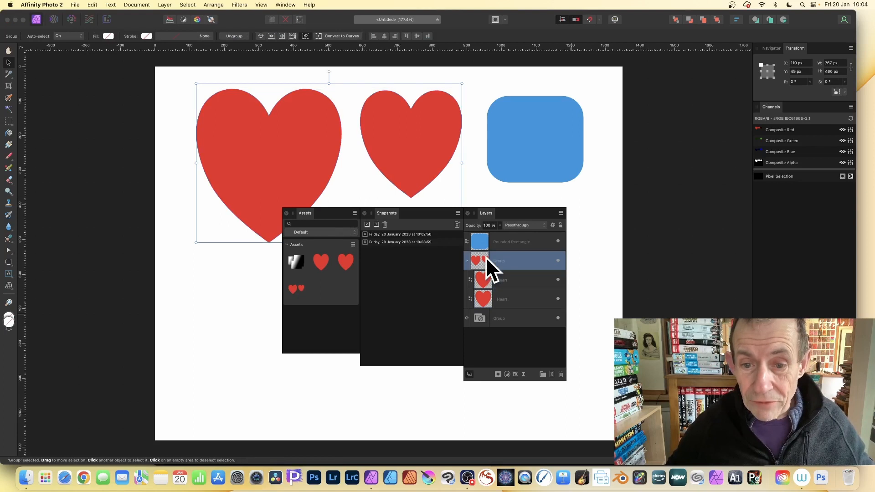
{"action": "left_click", "coordinate": [353, 245]}
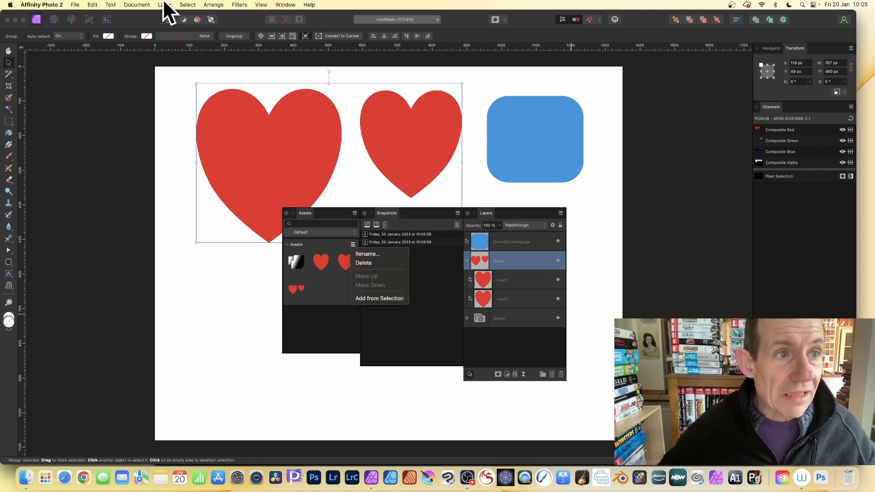
{"action": "left_click", "coordinate": [75, 4]}
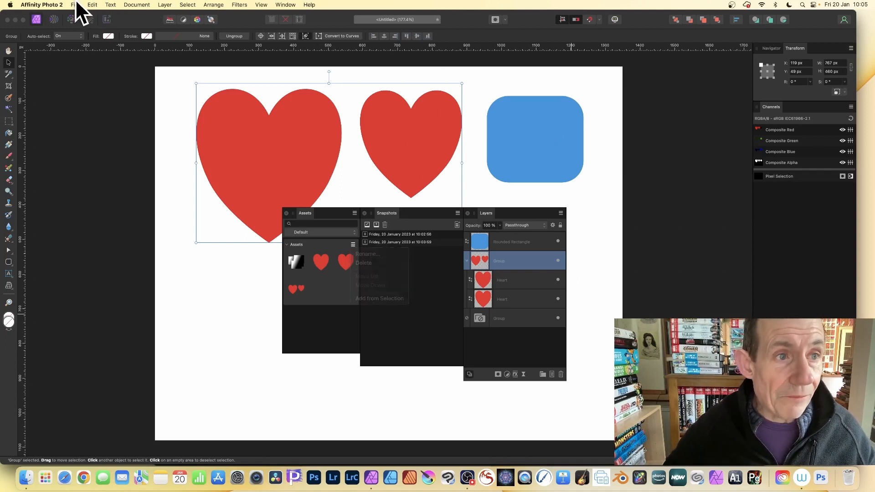
Enable Save History With Document and confirm the prompt.
{"action": "left_click", "coordinate": [75, 4]}
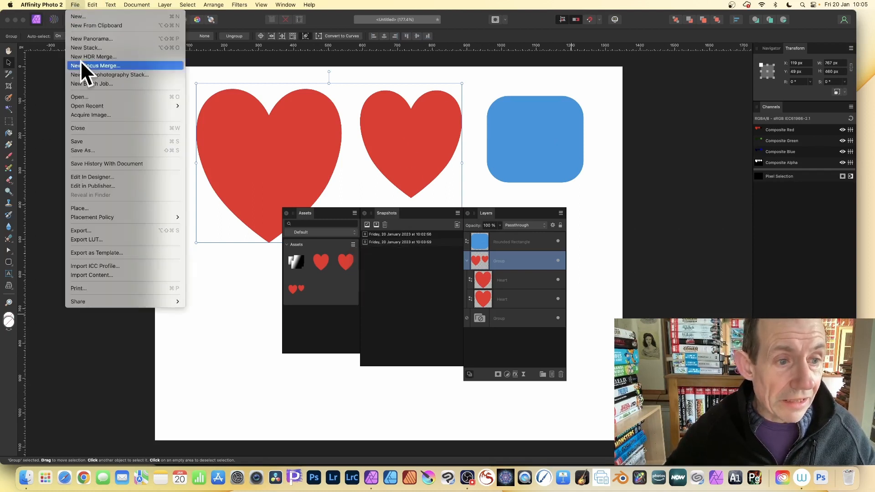
{"action": "left_click", "coordinate": [99, 165]}
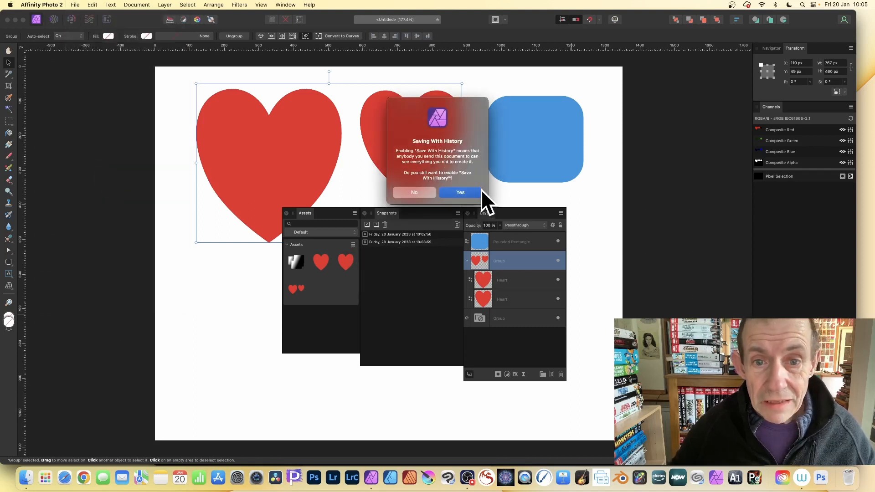
{"action": "left_click", "coordinate": [475, 191]}
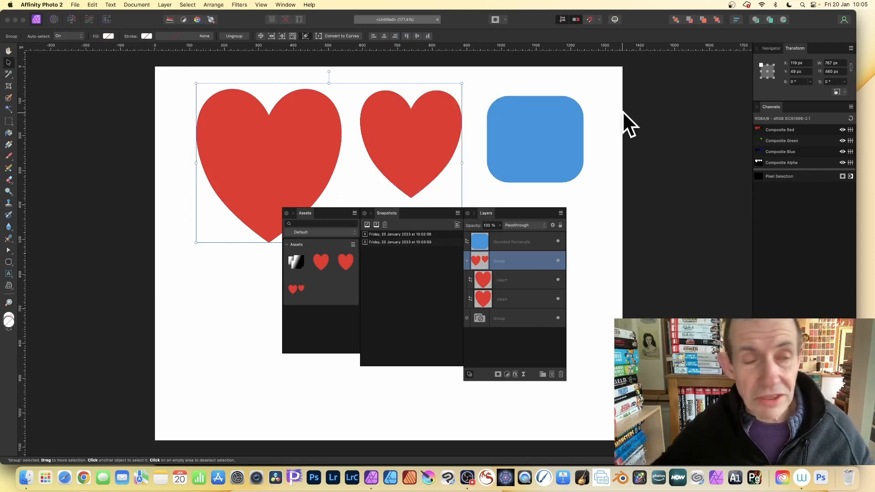
Save the document as test on the Desktop, replacing the existing file.
{"action": "left_click", "coordinate": [75, 4]}
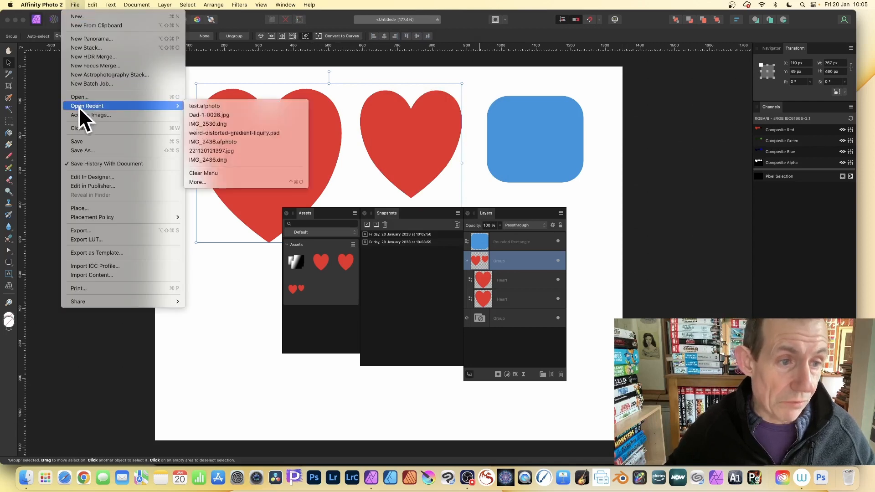
{"action": "left_click", "coordinate": [84, 152]}
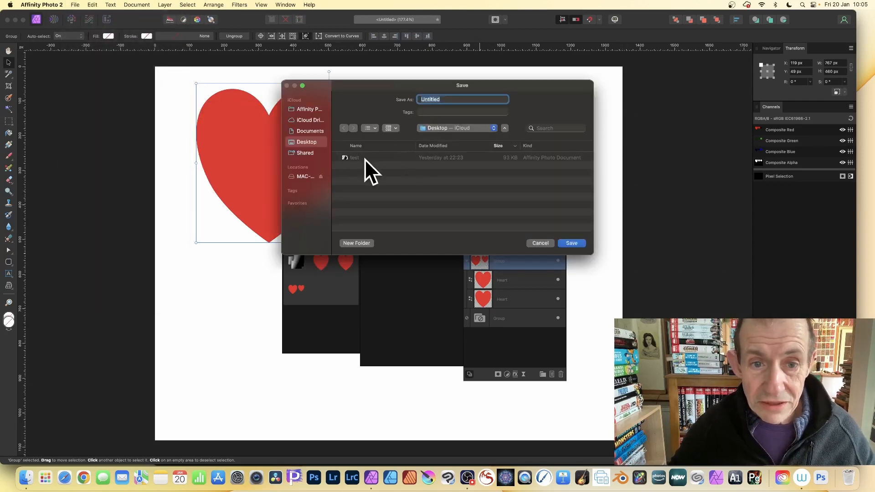
{"action": "left_click", "coordinate": [356, 157]}
{"action": "left_click", "coordinate": [572, 243]}
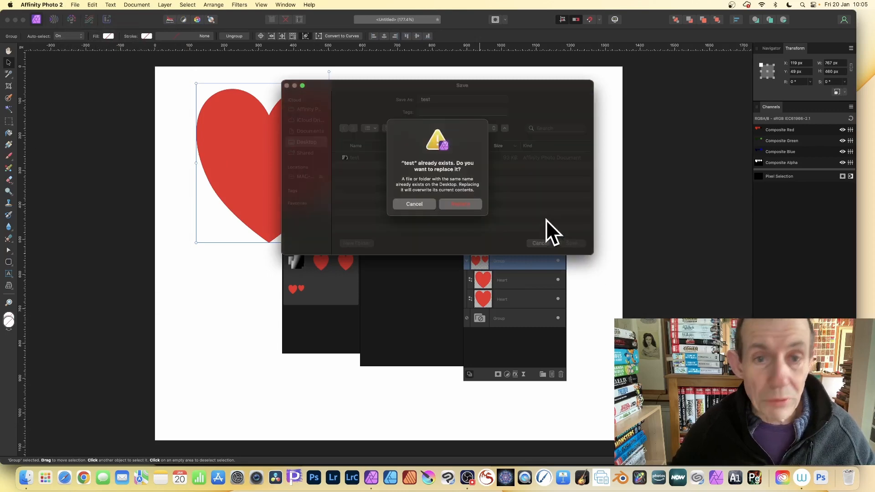
{"action": "left_click", "coordinate": [461, 205]}
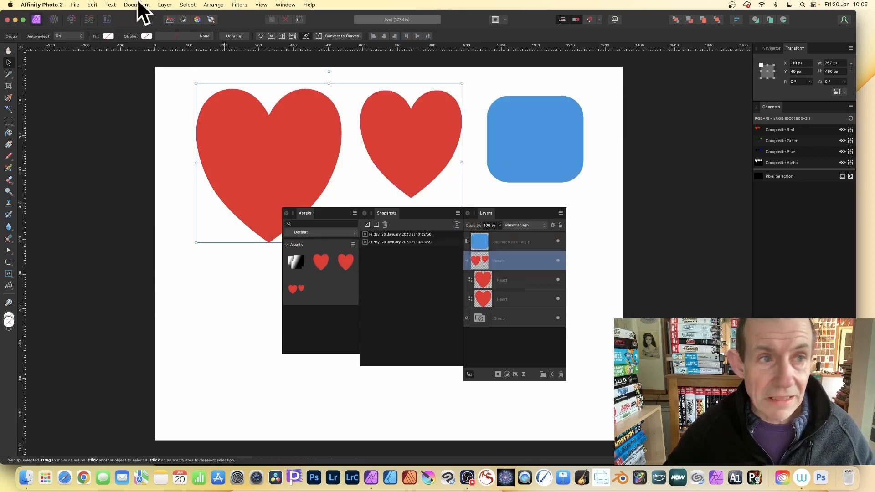
Close the document and reopen test.afphoto from the recent files.
{"action": "left_click", "coordinate": [75, 4]}
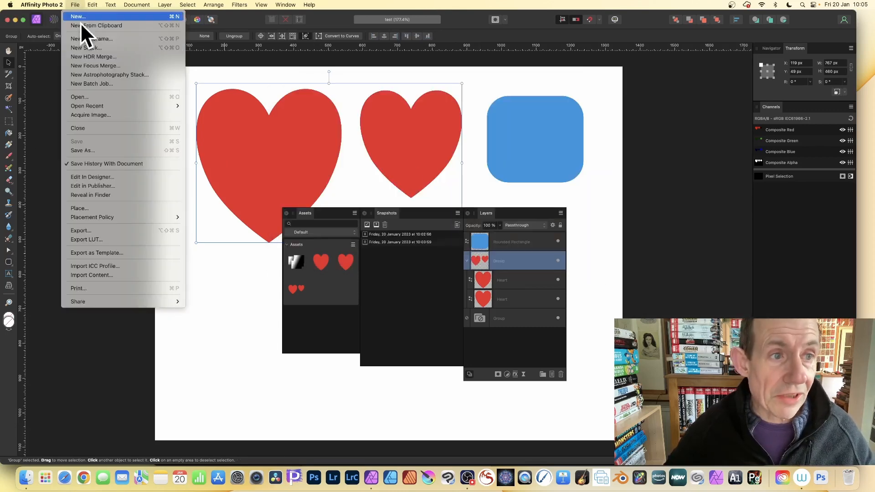
{"action": "left_click", "coordinate": [84, 130]}
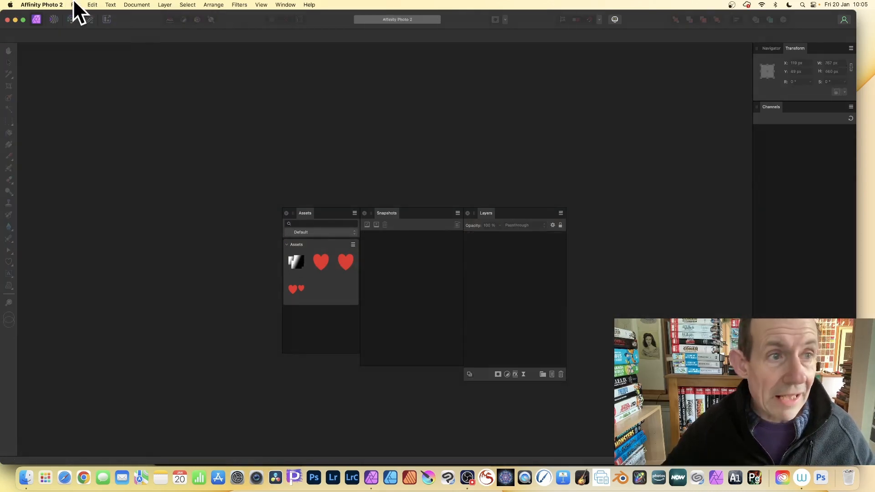
{"action": "left_click", "coordinate": [75, 4]}
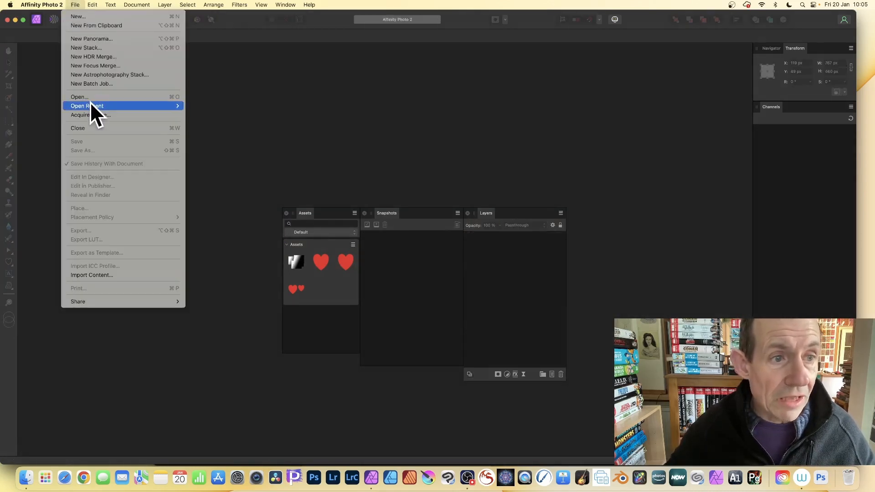
{"action": "mouse_move", "coordinate": [93, 107]}
{"action": "left_click", "coordinate": [219, 105]}
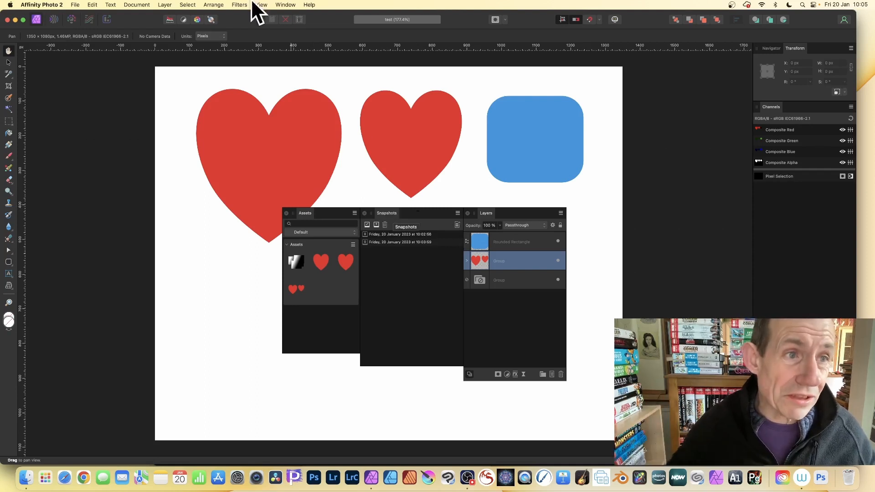
Create a new Social Media Portrait Post document with the default settings.
{"action": "left_click", "coordinate": [76, 5]}
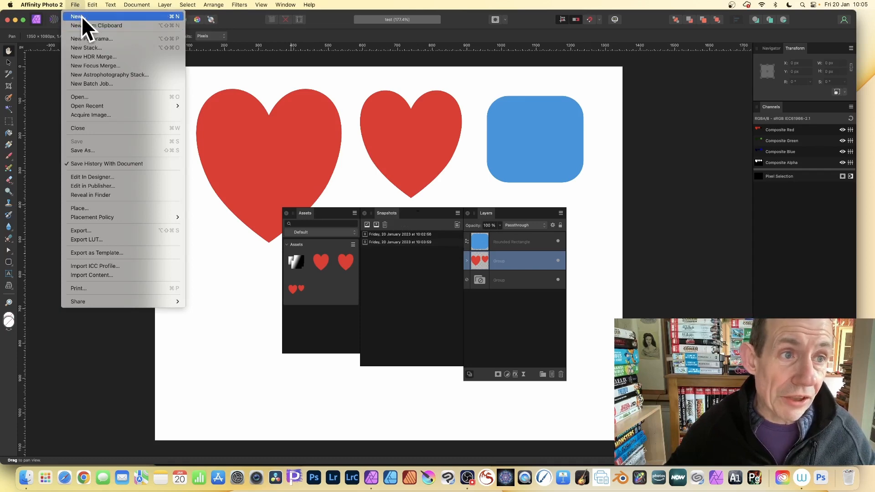
{"action": "left_click", "coordinate": [89, 16]}
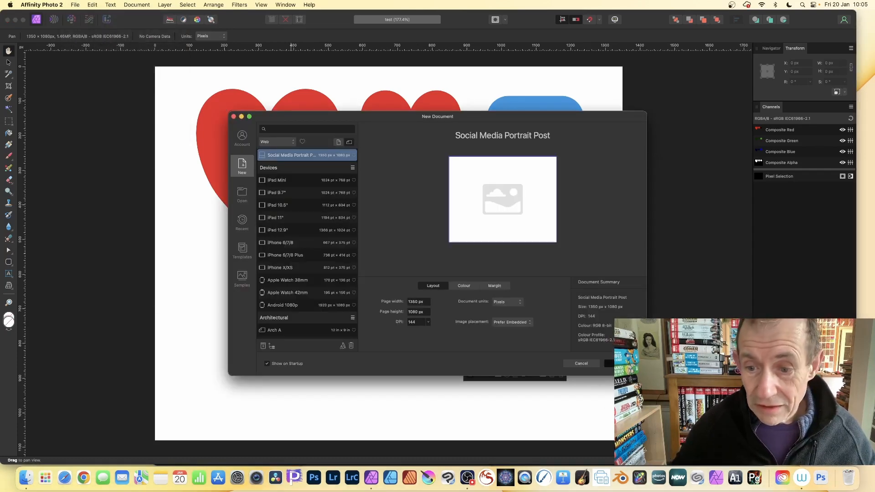
{"action": "left_click", "coordinate": [611, 363]}
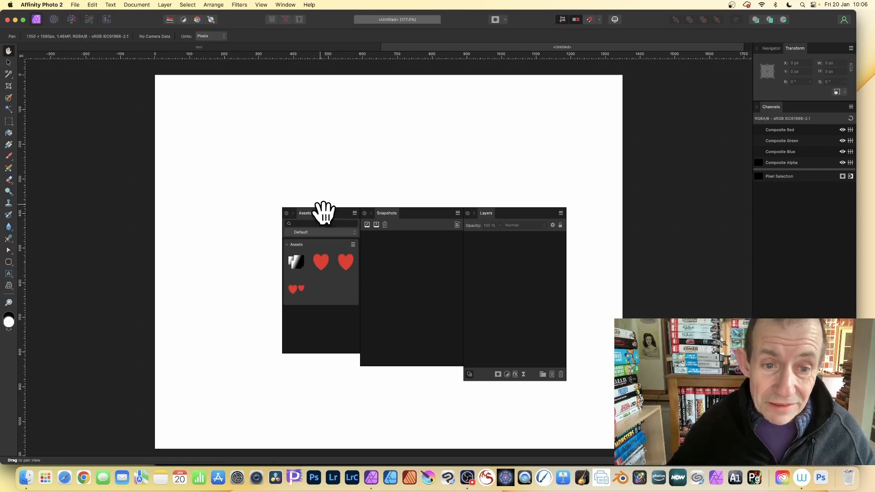
Place the two-hearts asset from the Assets panel into the new document.
{"action": "left_click_drag", "start_coordinate": [307, 211], "coordinate": [292, 187]}
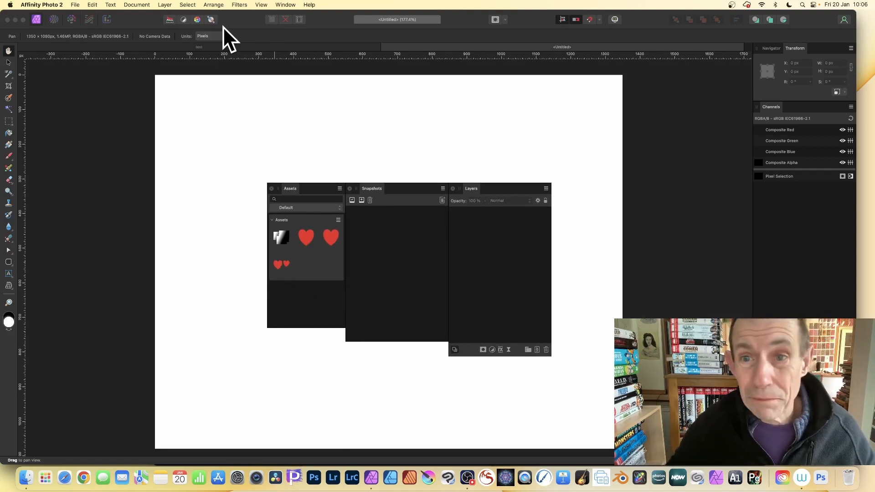
{"action": "left_click", "coordinate": [203, 48]}
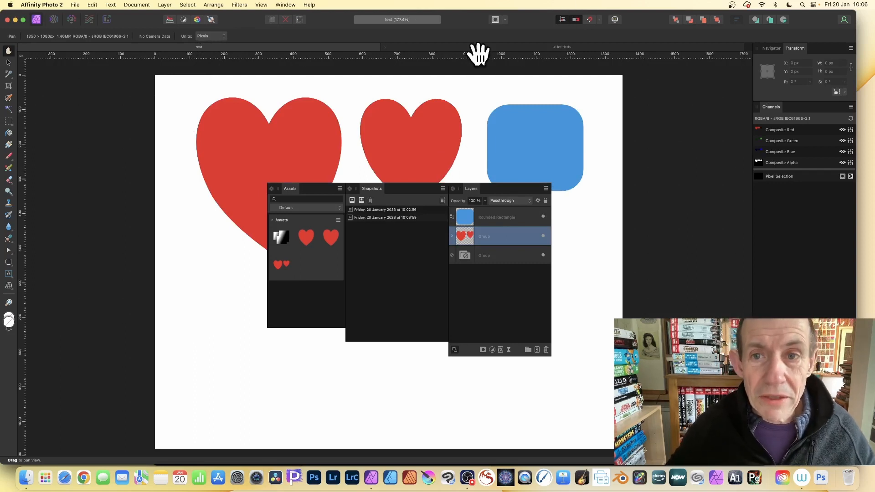
{"action": "left_click", "coordinate": [491, 45]}
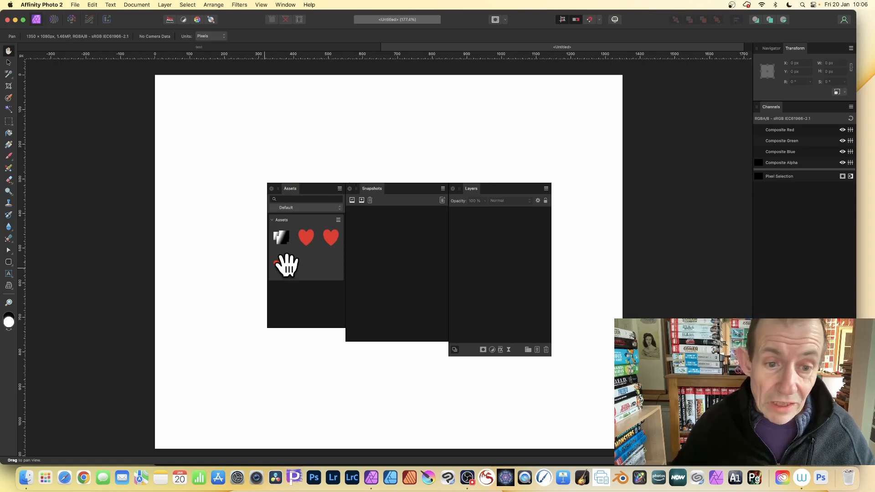
{"action": "left_click_drag", "start_coordinate": [285, 263], "coordinate": [309, 166]}
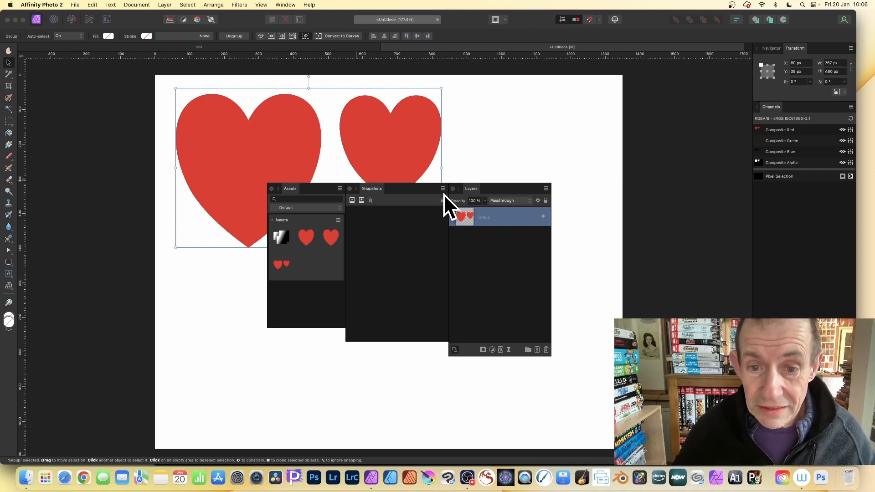
Draw a rounded rectangle about 326 px square to the right of the hearts and fill it blue.
{"action": "left_click", "coordinate": [452, 217]}
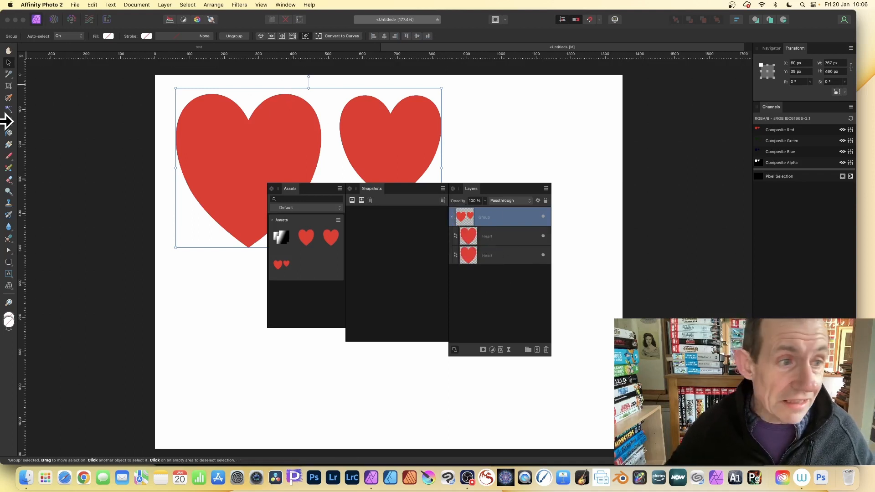
{"action": "left_click", "coordinate": [8, 263]}
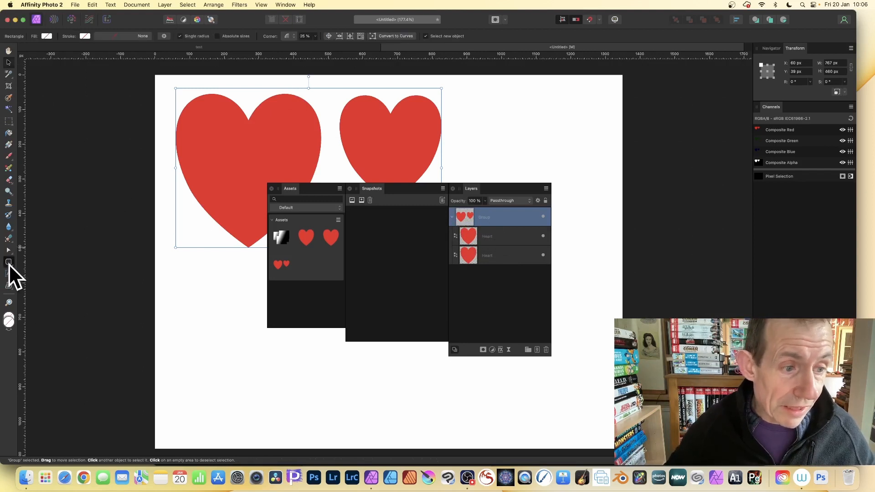
{"action": "left_click_drag", "start_coordinate": [468, 96], "coordinate": [581, 209]}
{"action": "left_click", "coordinate": [46, 36]}
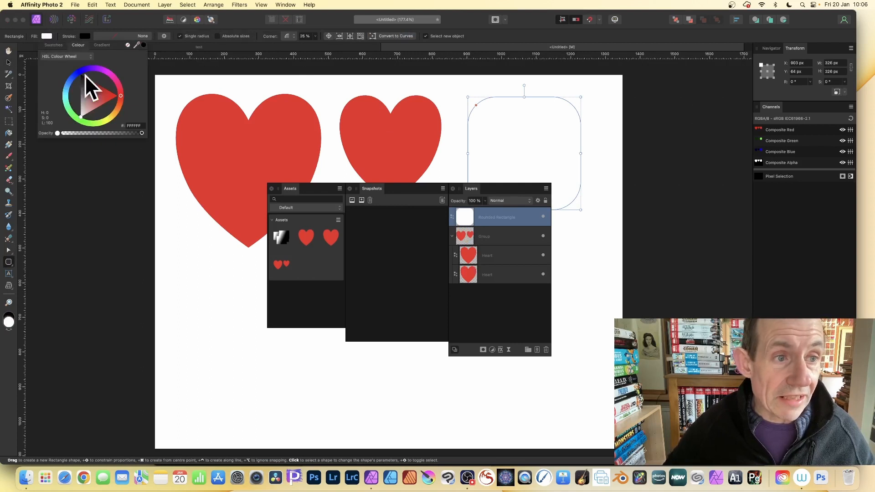
{"action": "left_click", "coordinate": [69, 86]}
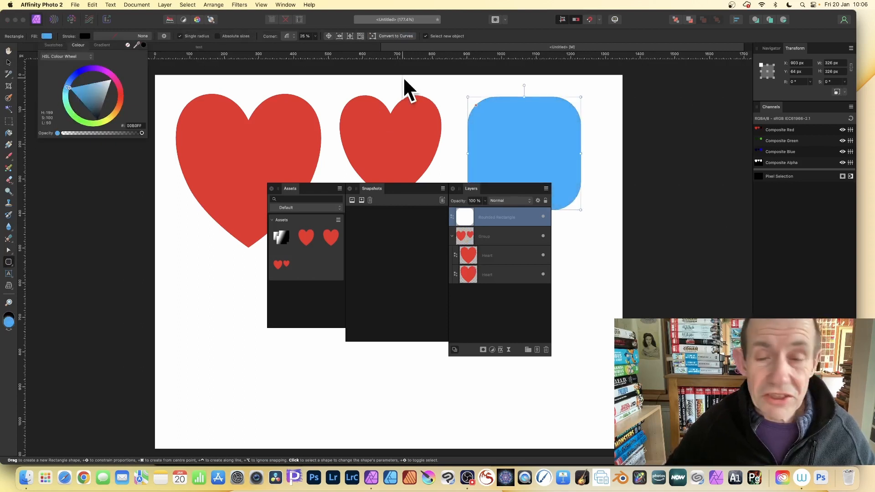